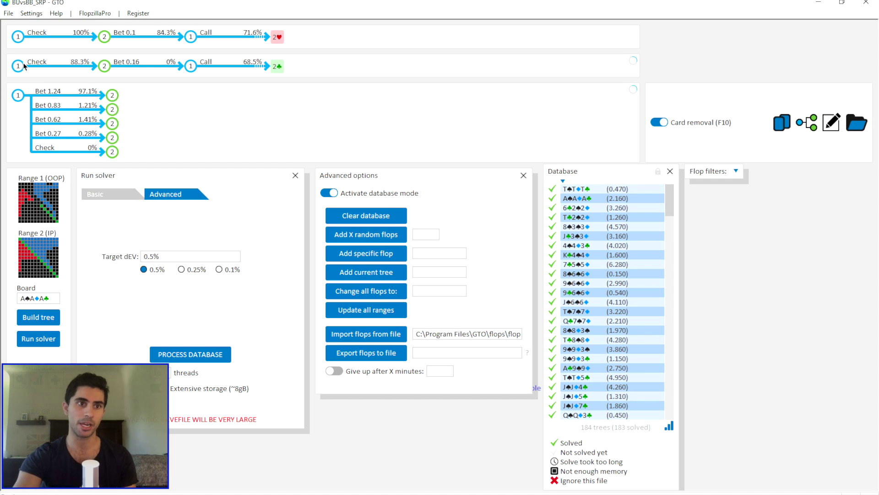
- Return to the root Check node to view OOP's strategy grid and combo table on A♠A♦A♣
click(20, 39)
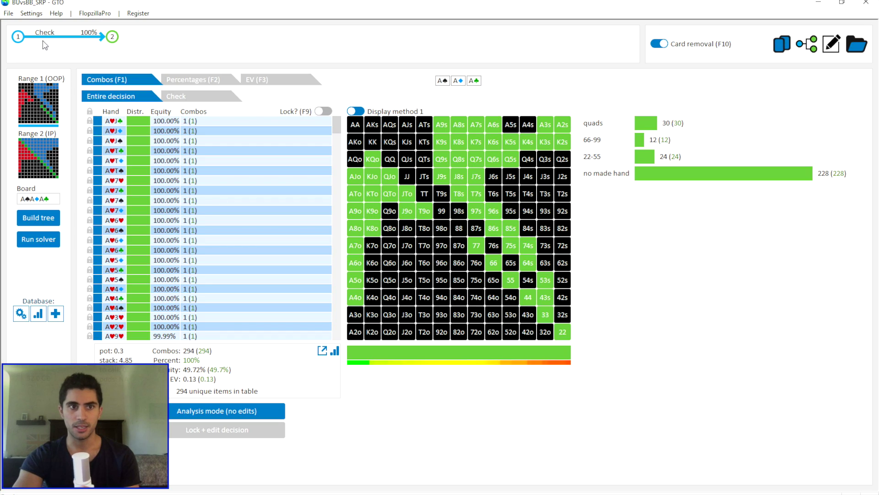
click(9, 13)
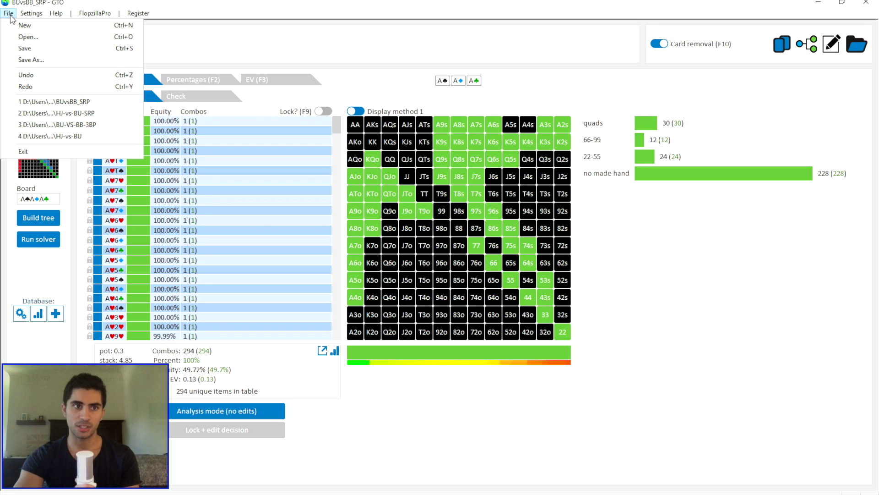
click(29, 37)
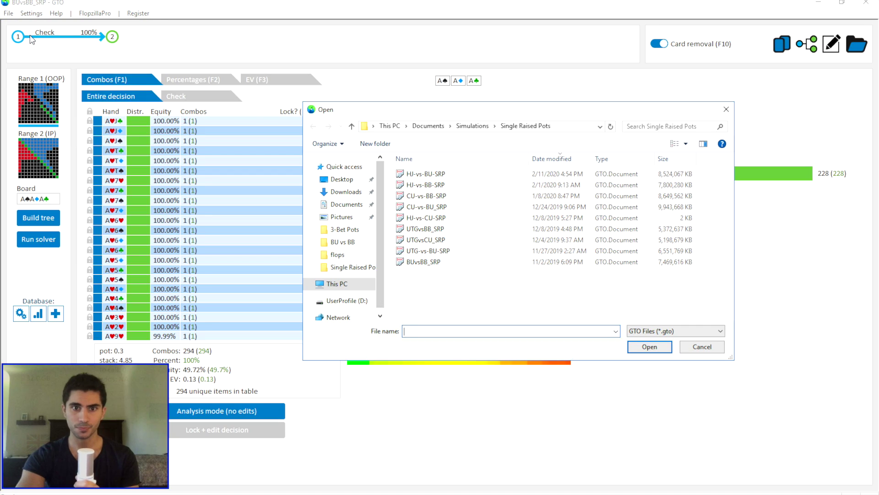
click(439, 176)
key(Down)
key(Down)
key(Down)
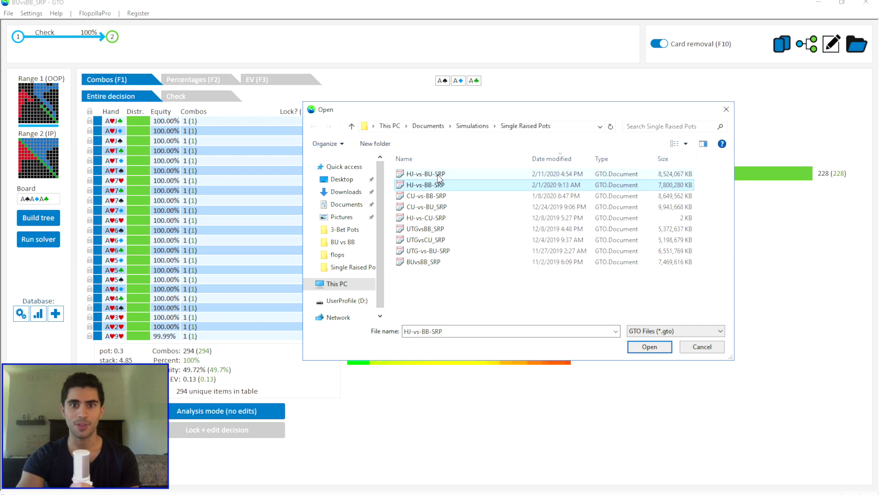
key(Down)
key(Down)
key(Down)
key(Down)
key(Down)
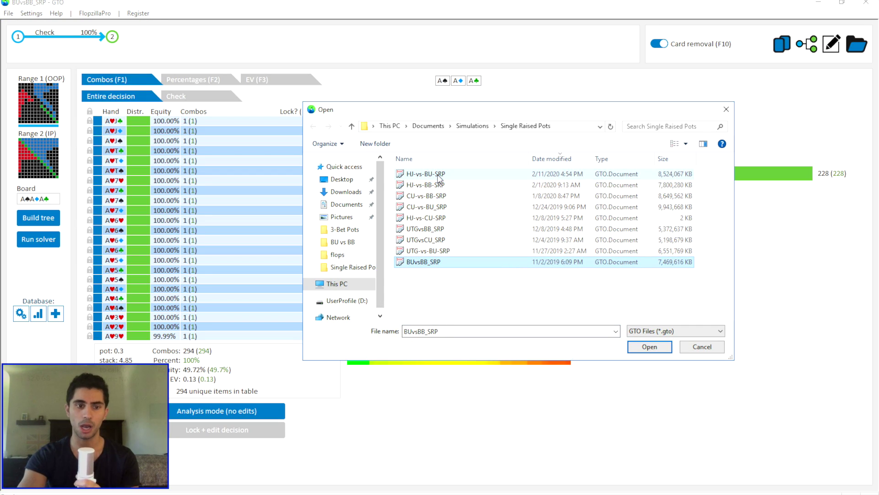
click(475, 126)
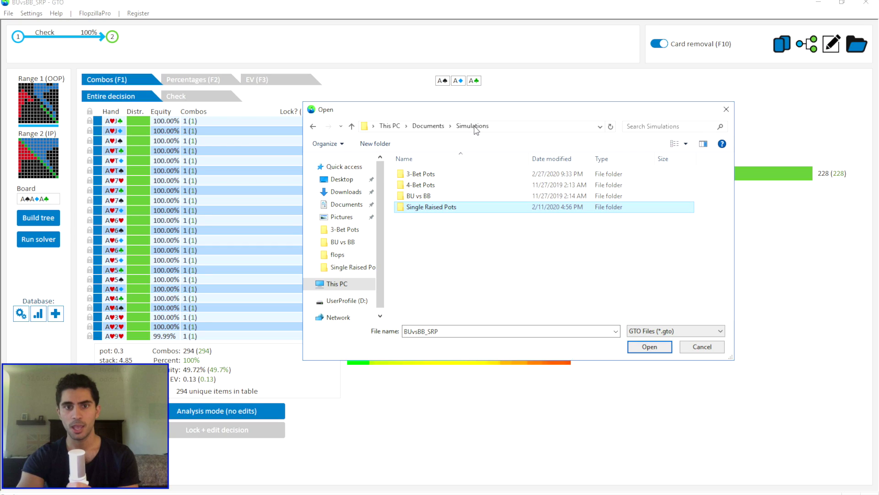
click(439, 176)
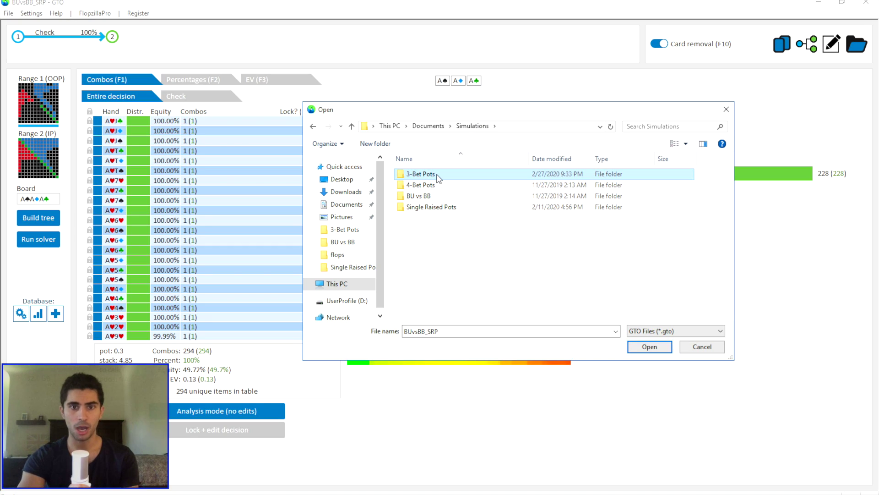
click(438, 183)
- Cancel the file dialog and follow Check, Bet 0.45, Call in the tree map to the 2♥ turn
click(717, 346)
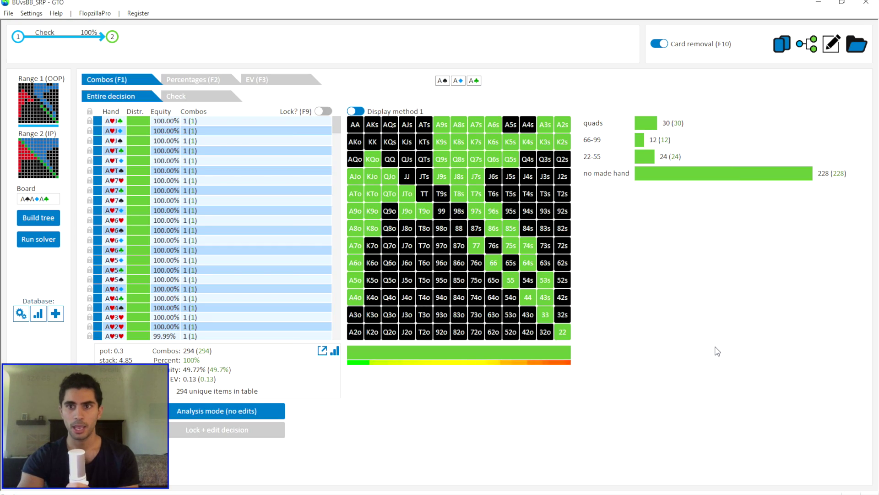
click(807, 44)
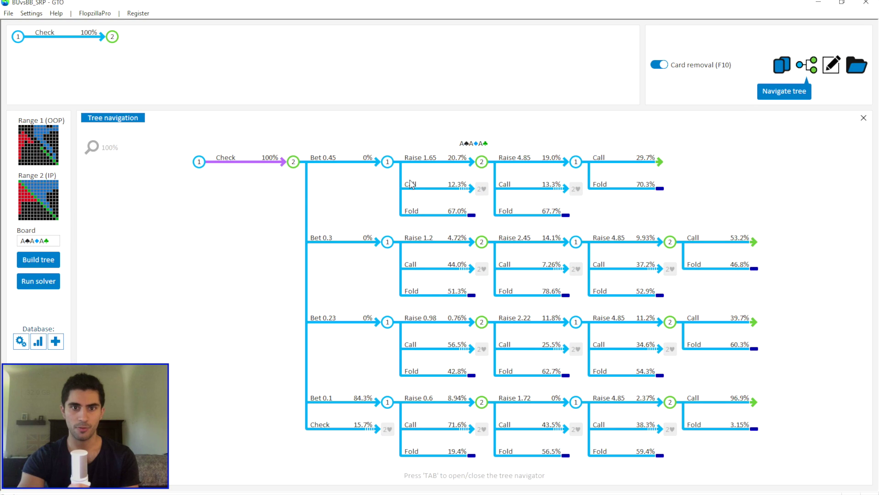
click(386, 198)
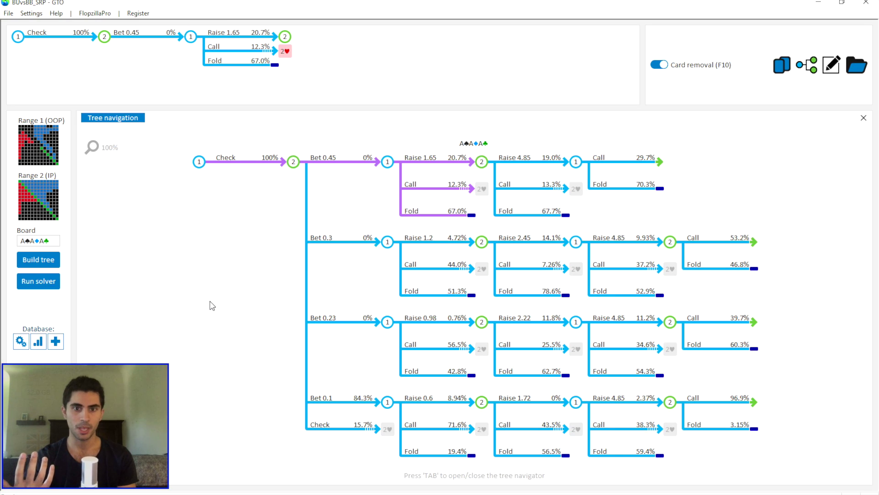
click(275, 52)
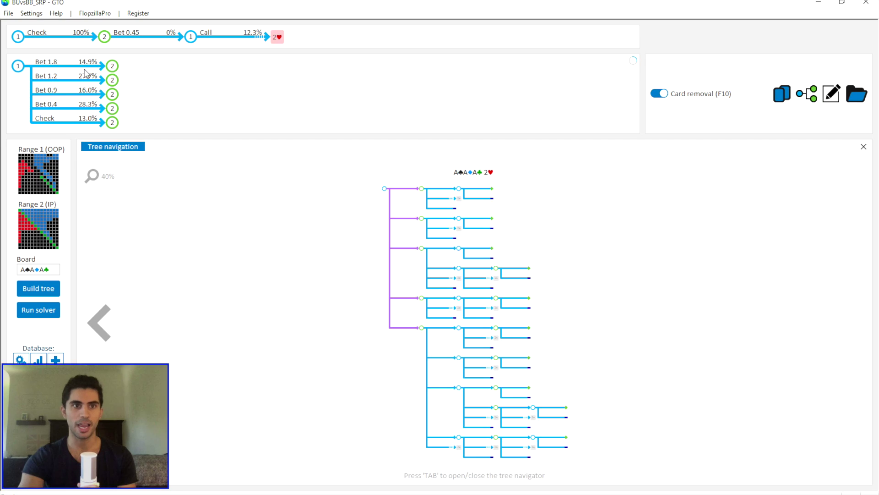
- Explore the turn's Bet 0.4 and Call line, then follow Check, Check to the 2♣ river
click(114, 108)
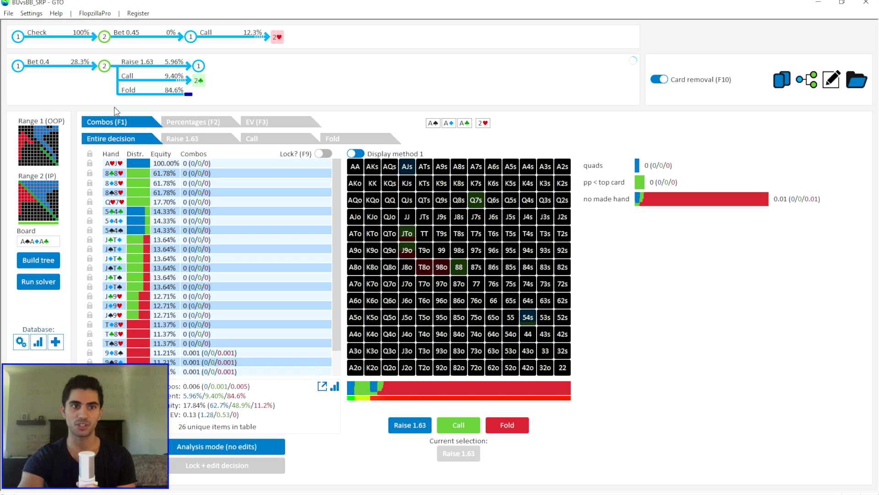
click(188, 81)
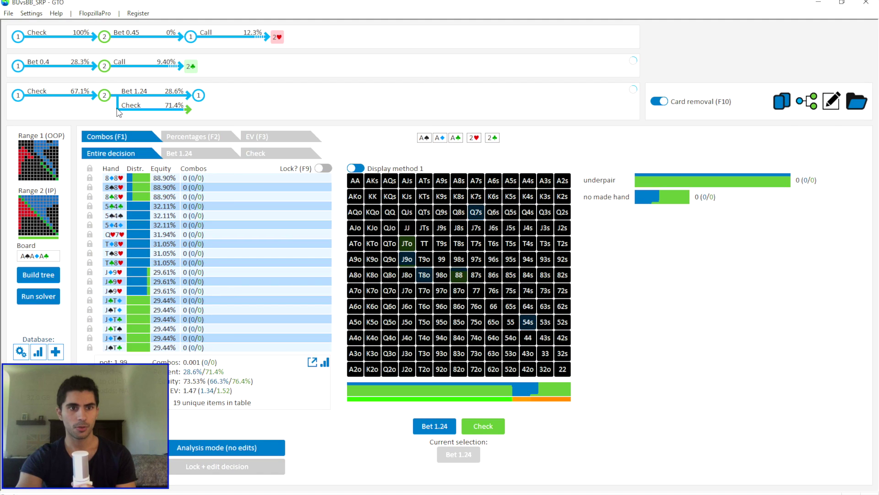
click(20, 67)
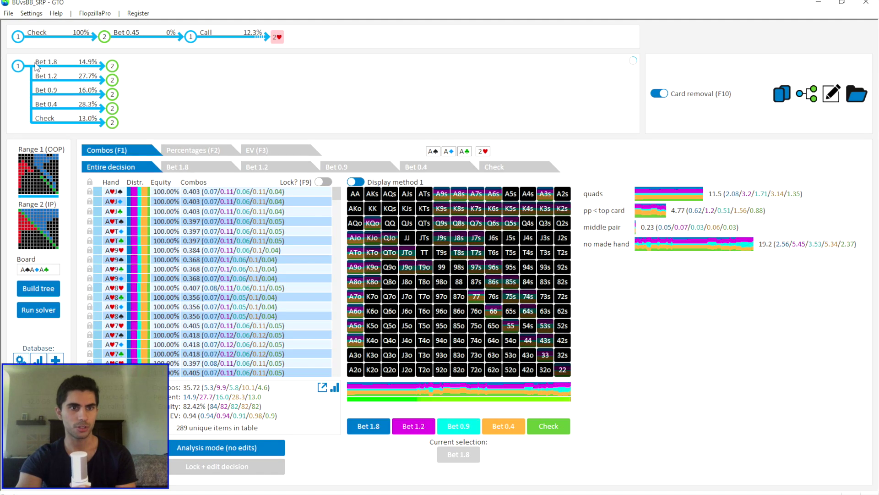
click(110, 123)
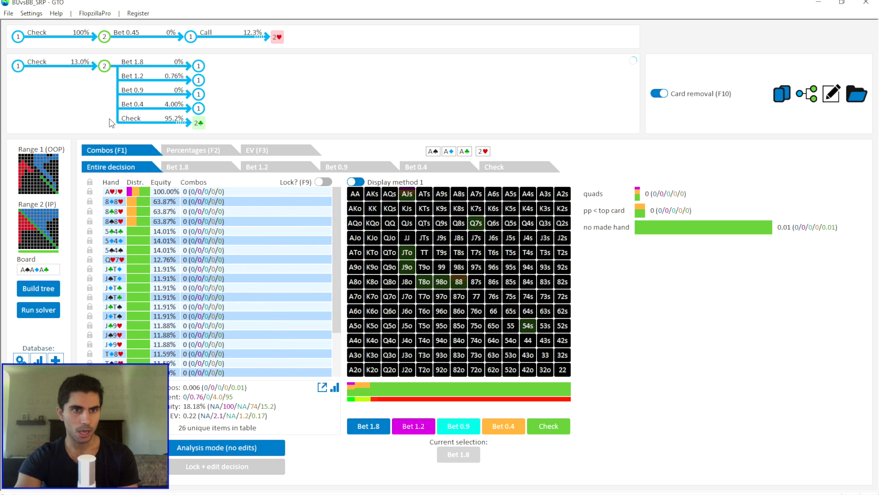
click(189, 123)
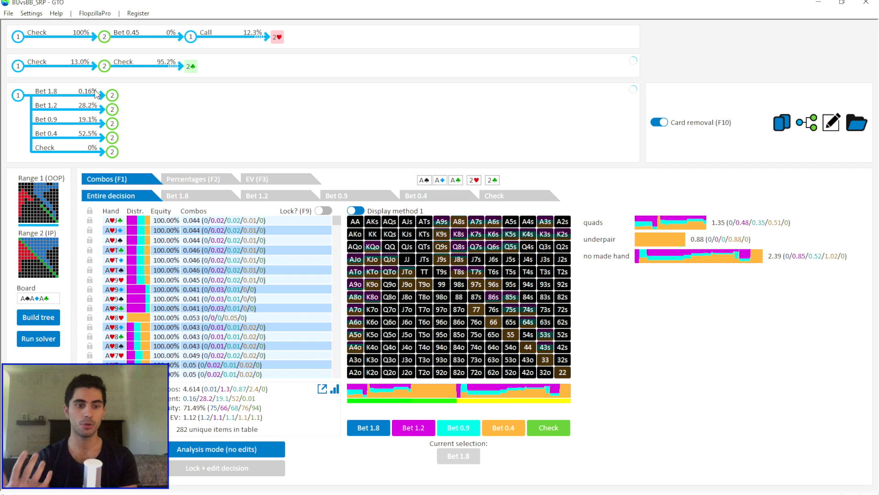
click(18, 38)
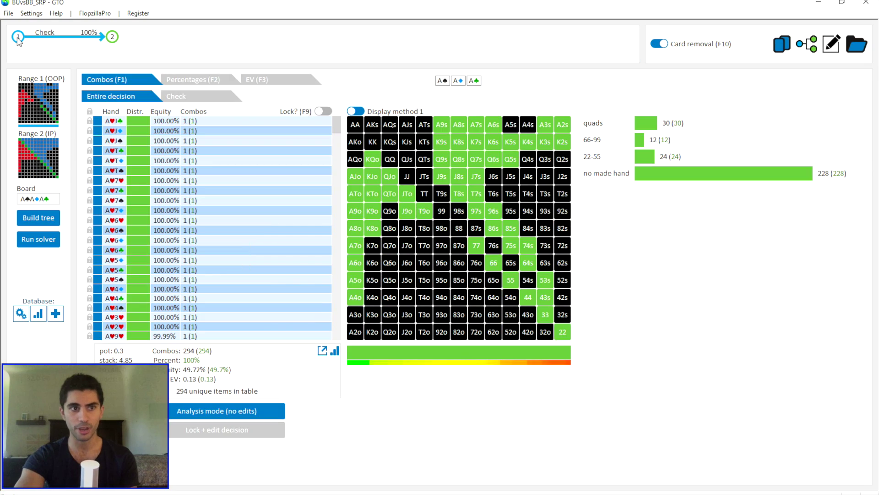
click(38, 239)
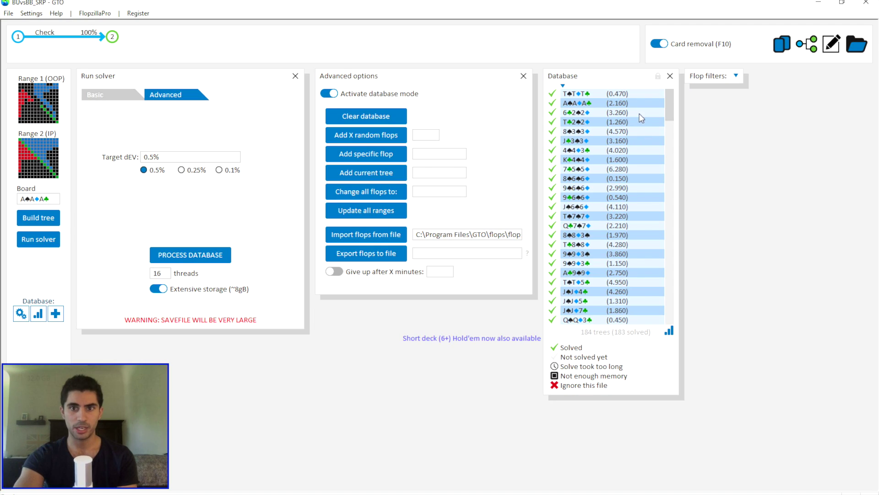
drag(670, 104, 652, 87)
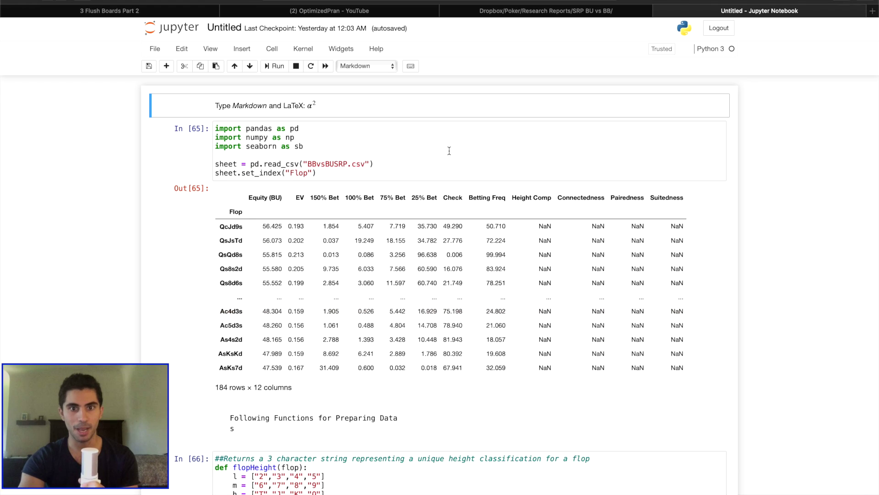
scroll(449, 150, up, 1)
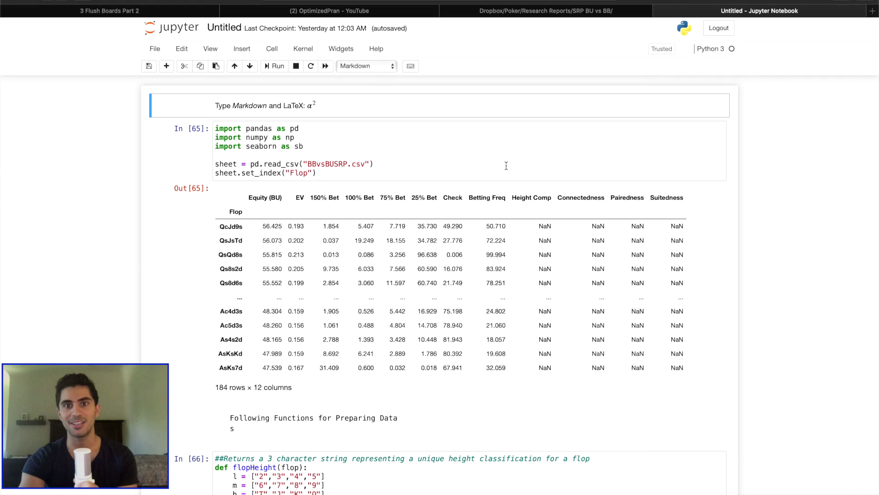
- Scroll down to the In[72] height-composition bar chart and read the HML bar at about 21.3%
scroll(757, 278, down, 3)
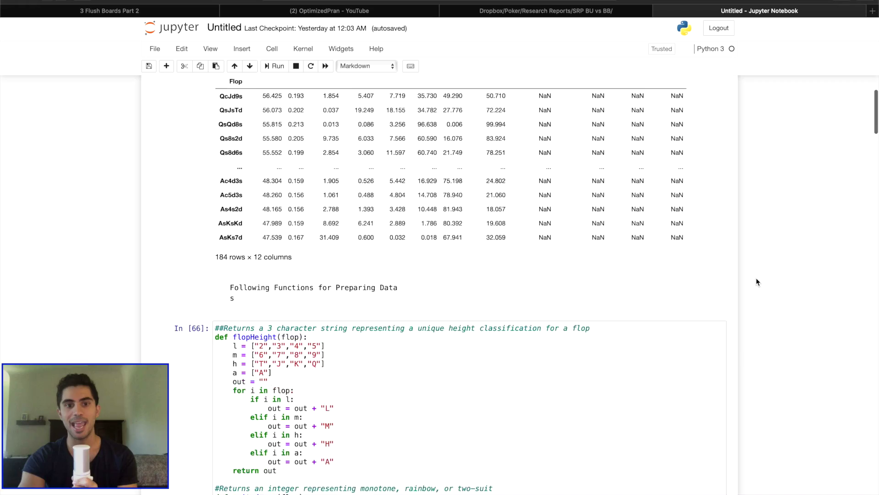
scroll(756, 277, down, 18)
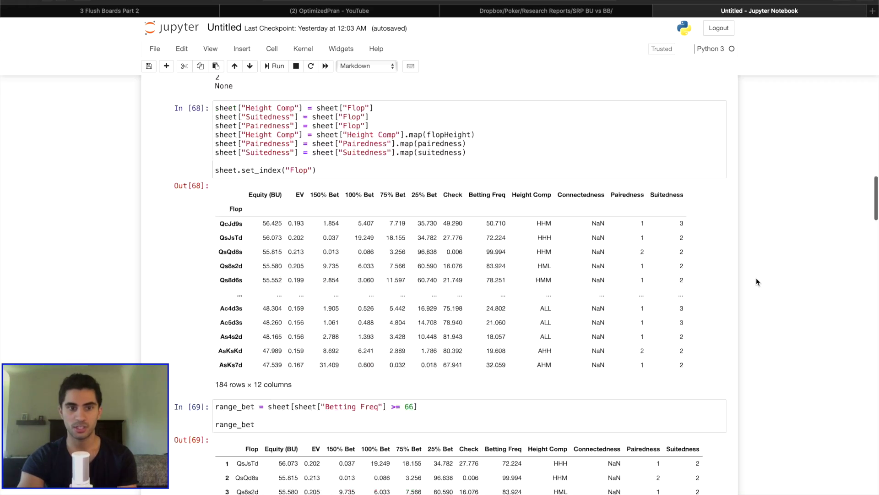
scroll(756, 277, down, 20)
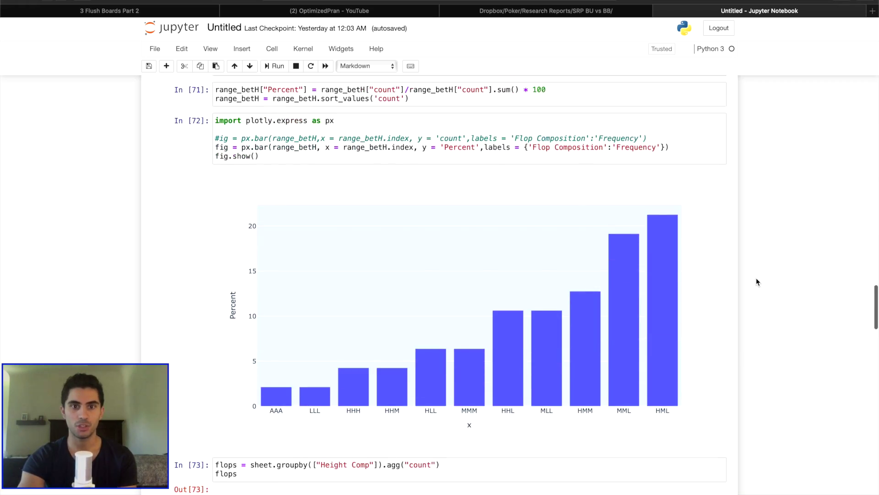
scroll(757, 281, down, 1)
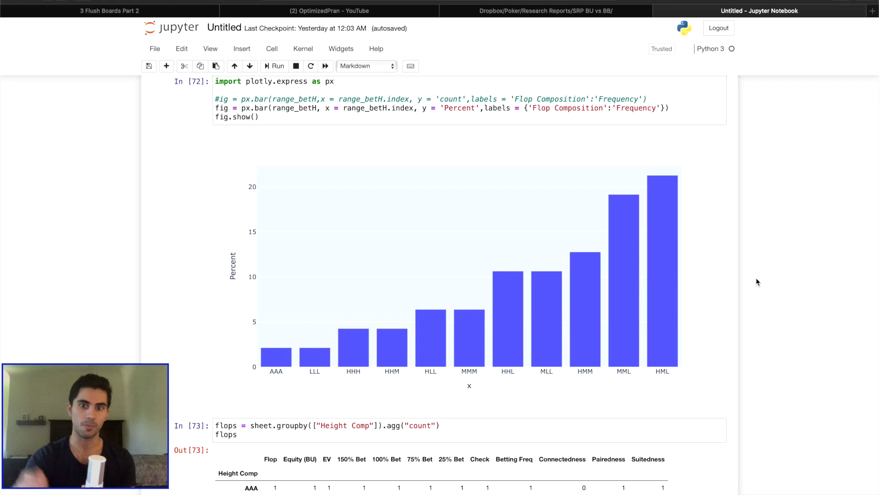
scroll(757, 278, up, 1)
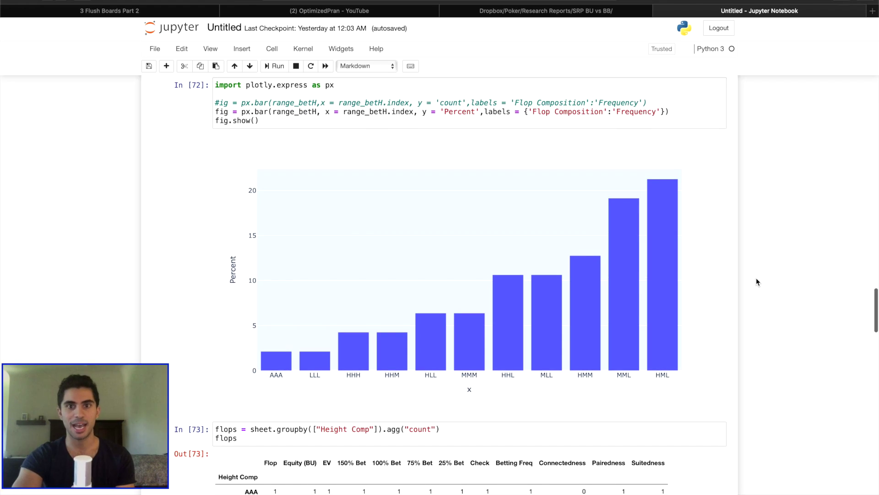
scroll(756, 278, up, 20)
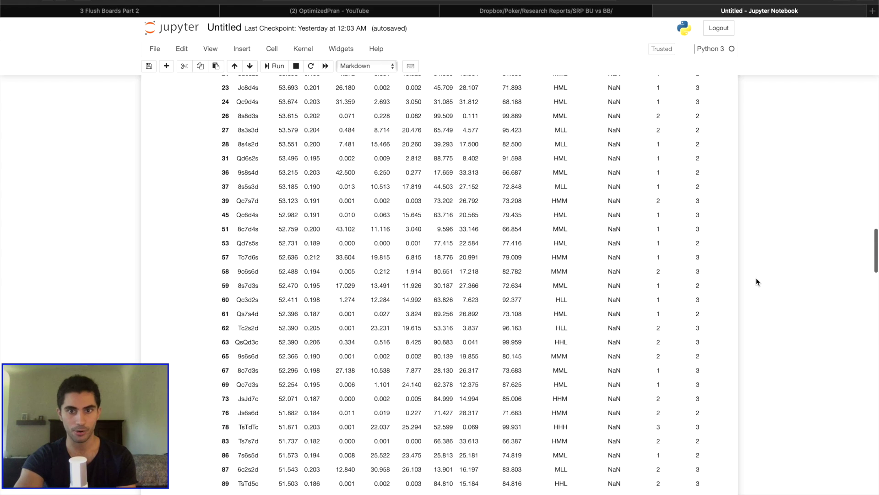
scroll(757, 277, down, 20)
scroll(756, 281, down, 3)
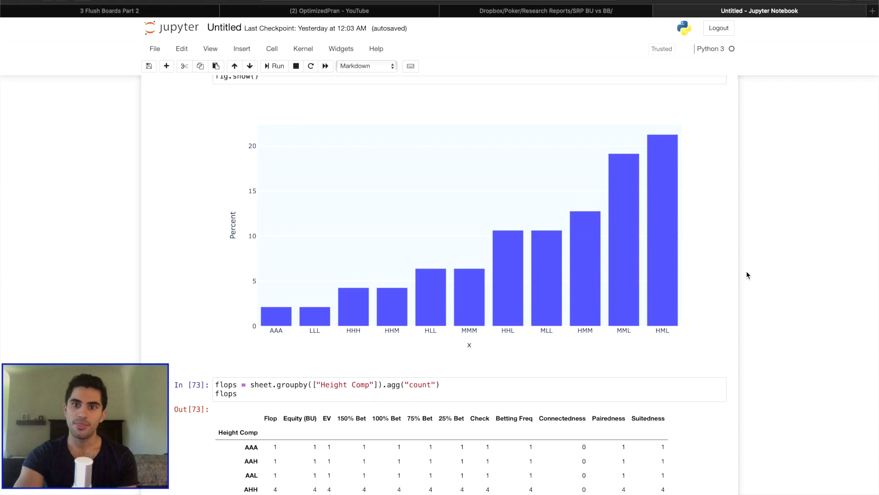
mouse_move(666, 235)
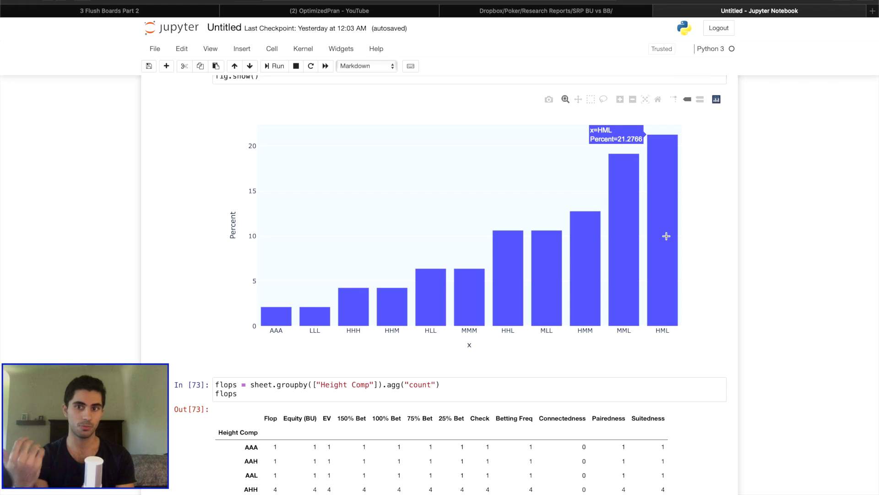
- Read the Flop Texture vs Range Bet Frequency bars, peaking at AAA near 100, then return to GTO+
scroll(666, 235, down, 20)
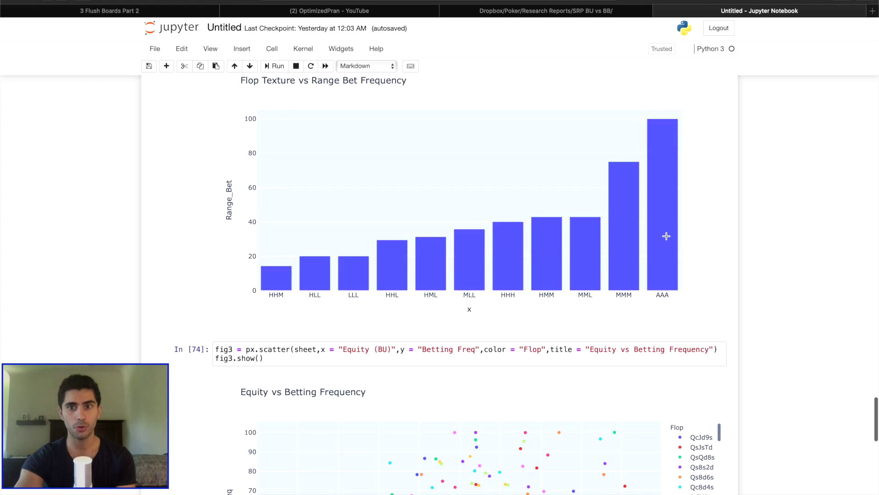
scroll(666, 236, up, 2)
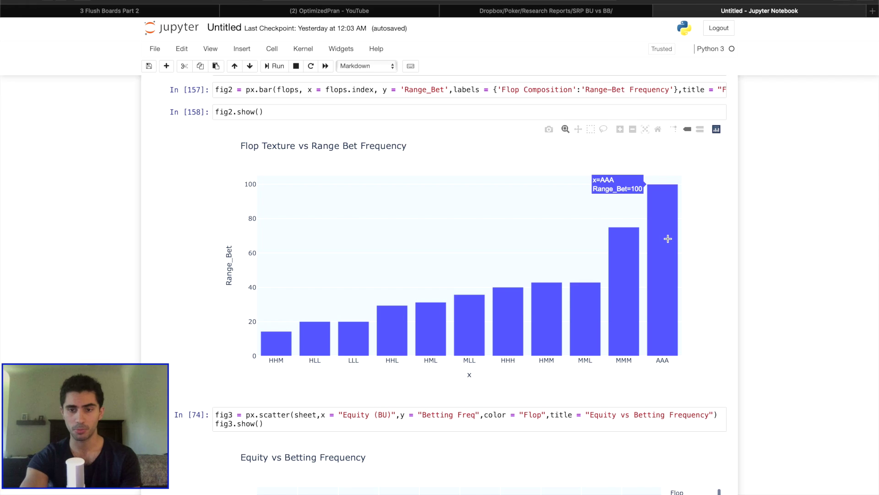
mouse_move(624, 264)
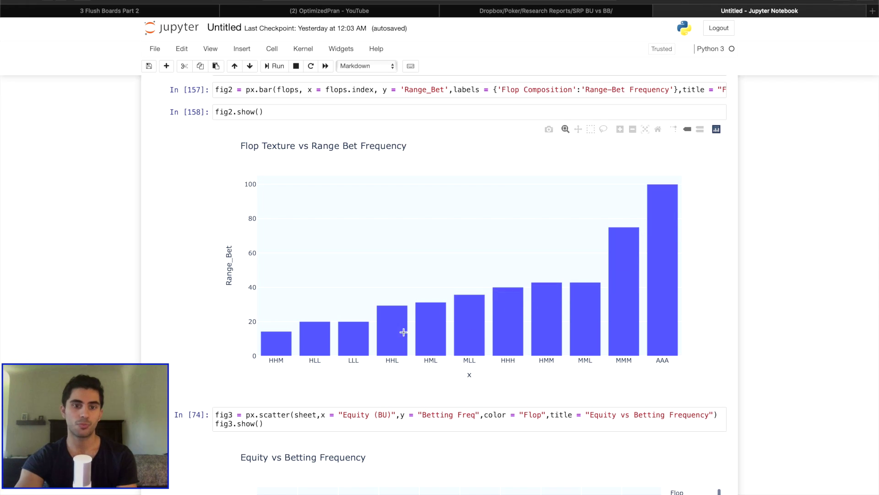
mouse_move(394, 334)
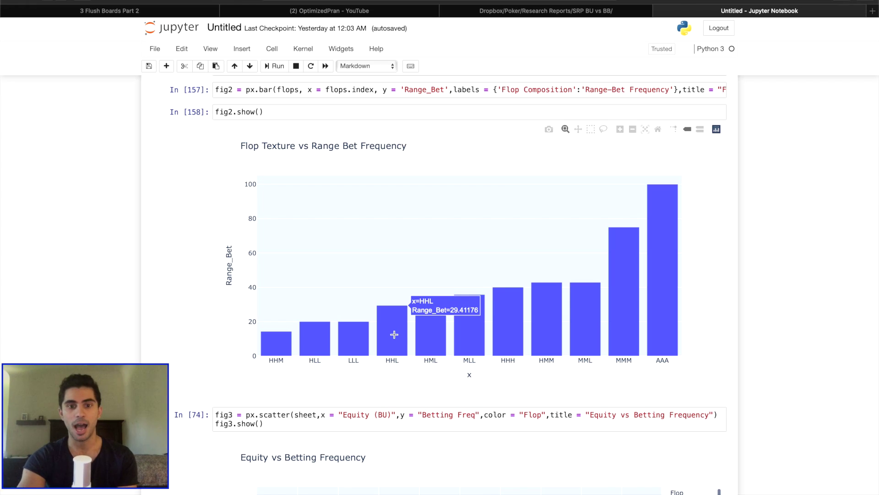
mouse_move(434, 331)
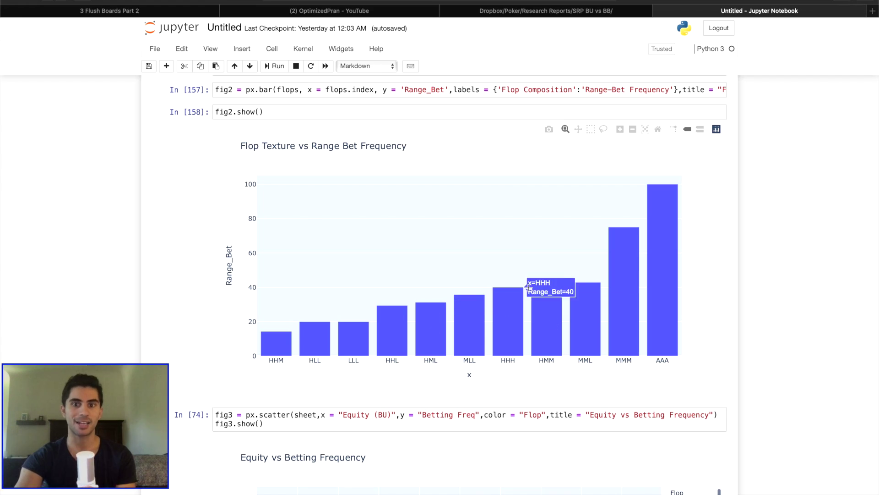
click(731, 490)
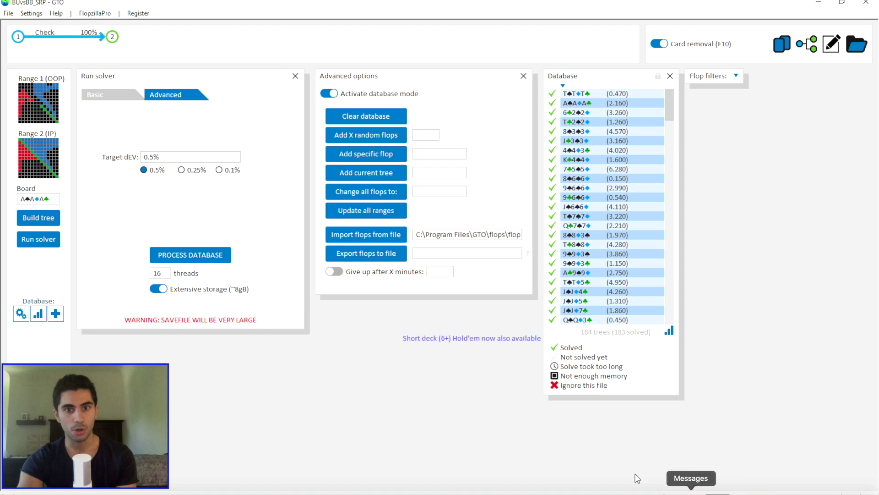